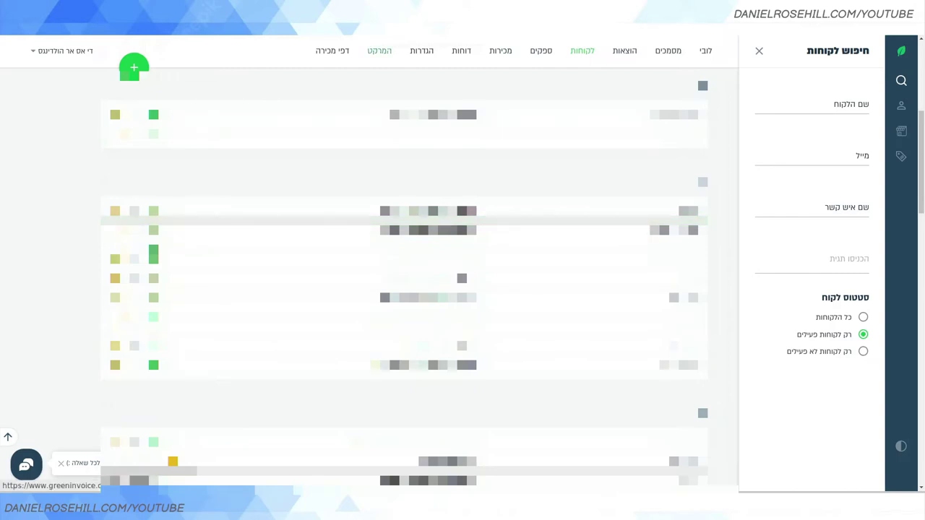
Open the pricing plans and highlight the 'חיבור ל-Payoneer, PayPal ו-BlueSnap' feature row.
{"action": "left_click", "coordinate": [380, 51]}
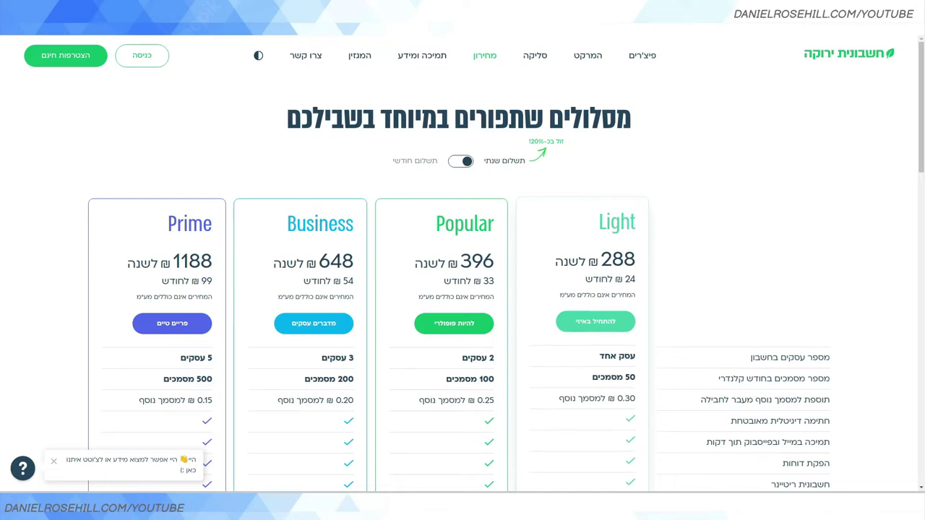
{"action": "scroll", "coordinate": [582, 289], "scroll_direction": "down", "scroll_amount": 5}
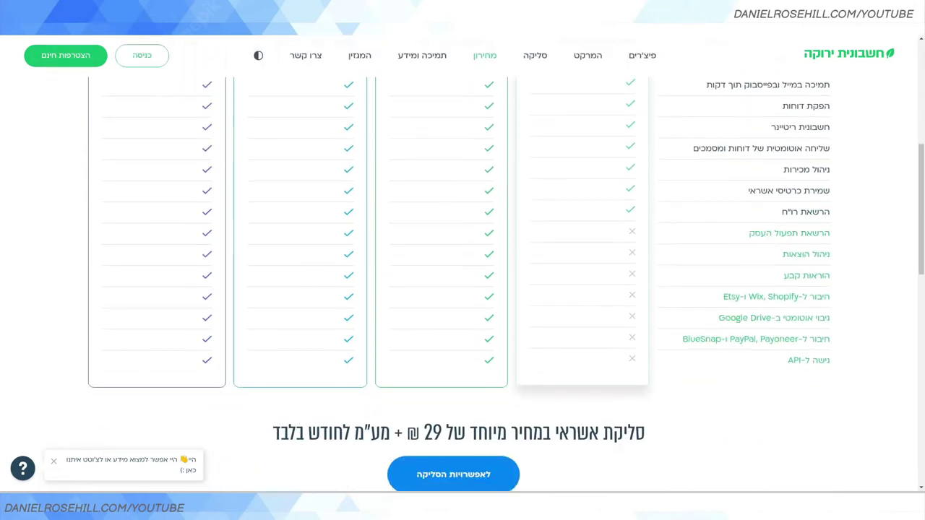
{"action": "left_click_drag", "start_coordinate": [683, 339], "coordinate": [829, 339]}
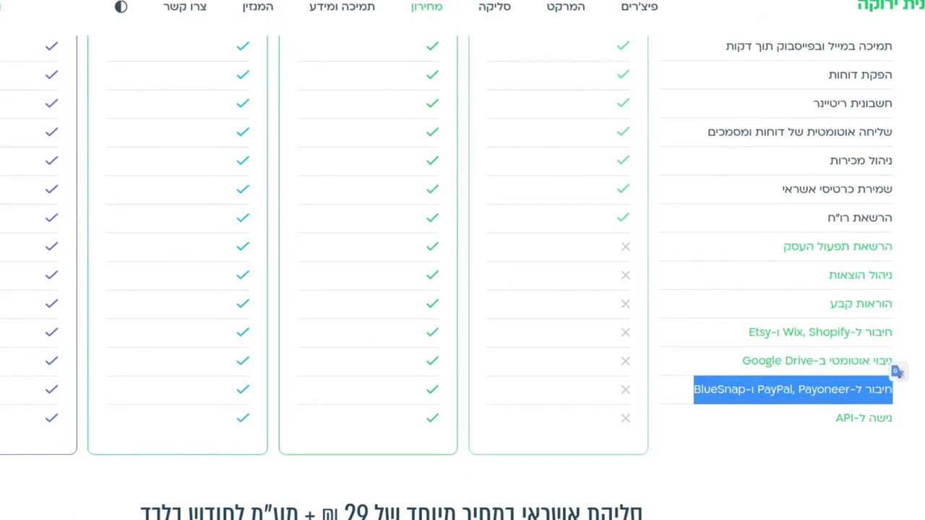
{"action": "scroll", "coordinate": [556, 289], "scroll_direction": "up", "scroll_amount": 5}
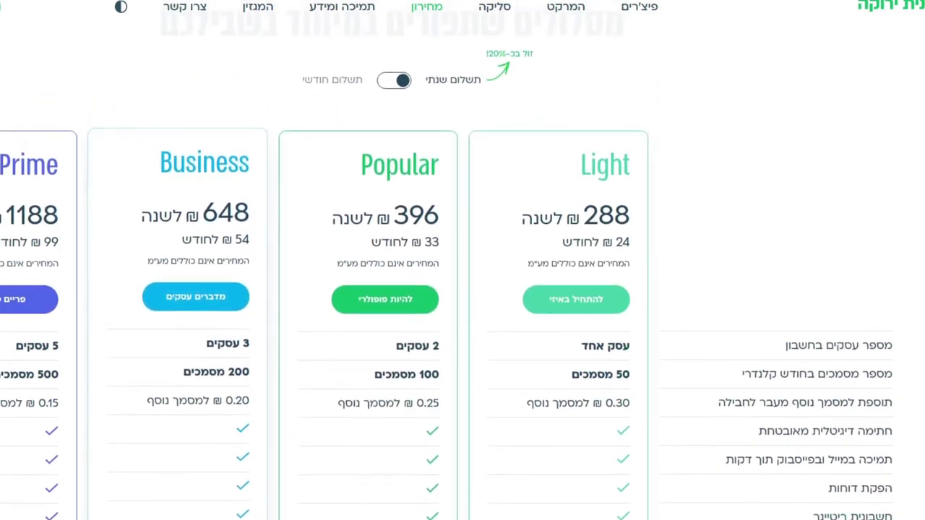
{"action": "scroll", "coordinate": [462, 289], "scroll_direction": "down", "scroll_amount": 6}
{"action": "triple_click", "coordinate": [867, 320]}
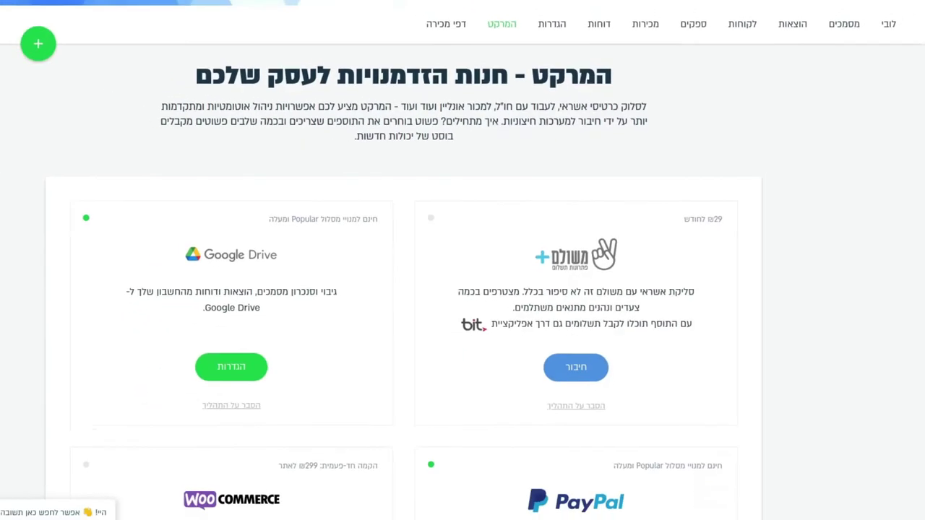
Scroll the Market down past the PayPal integration card and back up.
{"action": "scroll", "coordinate": [441, 289], "scroll_direction": "down", "scroll_amount": 1}
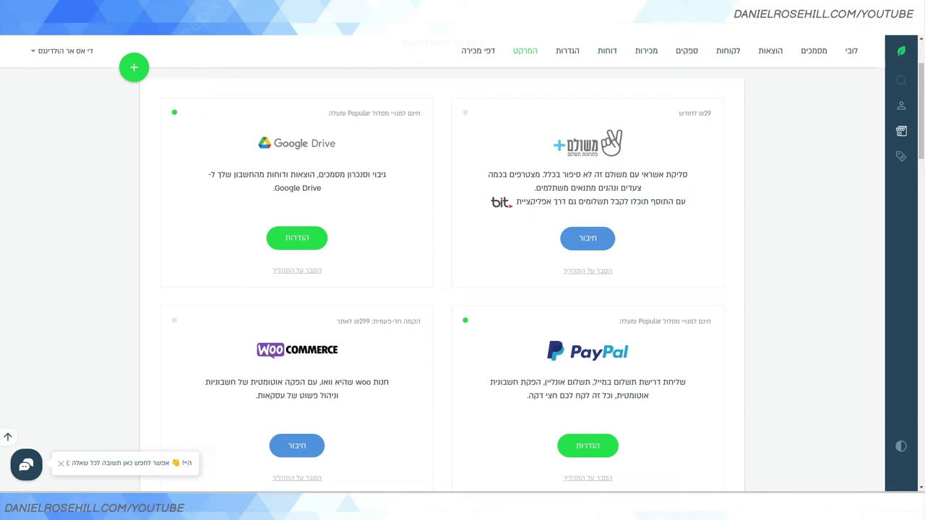
{"action": "scroll", "coordinate": [463, 274], "scroll_direction": "down", "scroll_amount": 1}
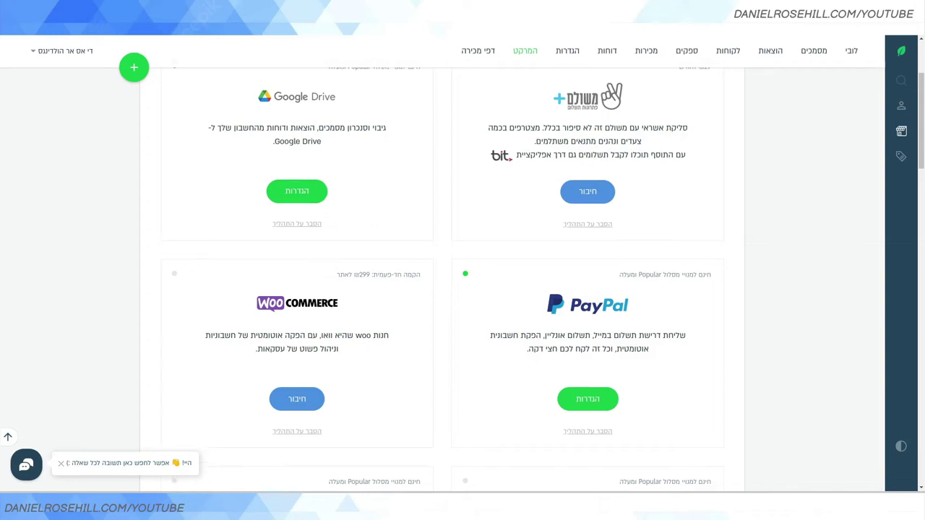
{"action": "scroll", "coordinate": [442, 275], "scroll_direction": "up", "scroll_amount": 2}
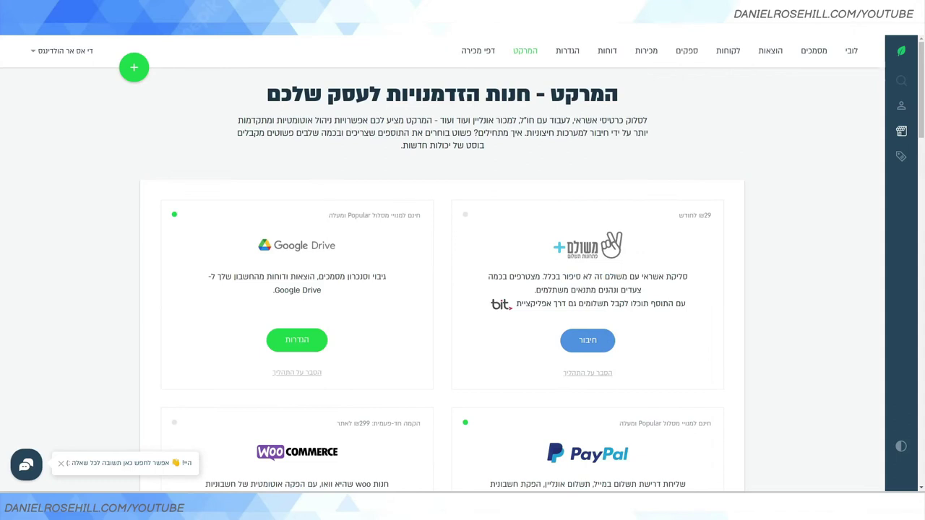
Start a new deal invoice for a customer from the customer list.
{"action": "left_click", "coordinate": [728, 51]}
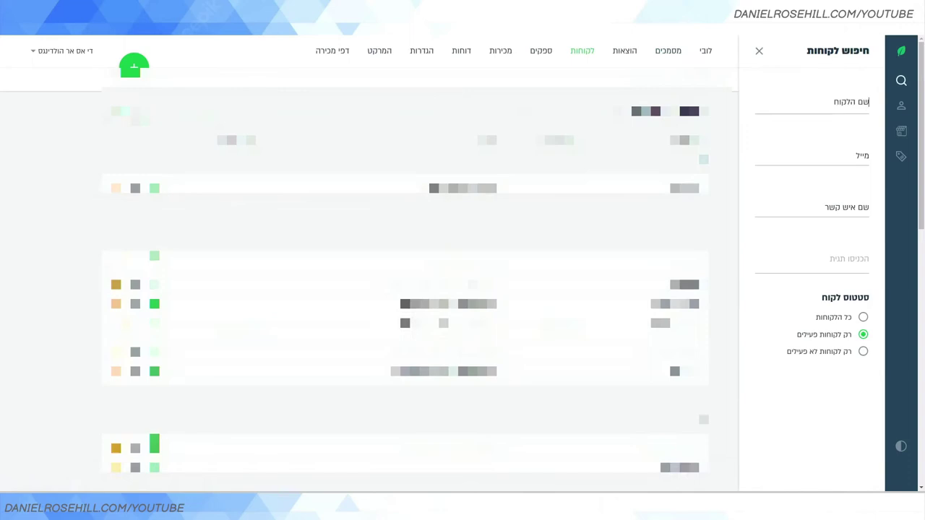
{"action": "scroll", "coordinate": [405, 274], "scroll_direction": "down", "scroll_amount": 5}
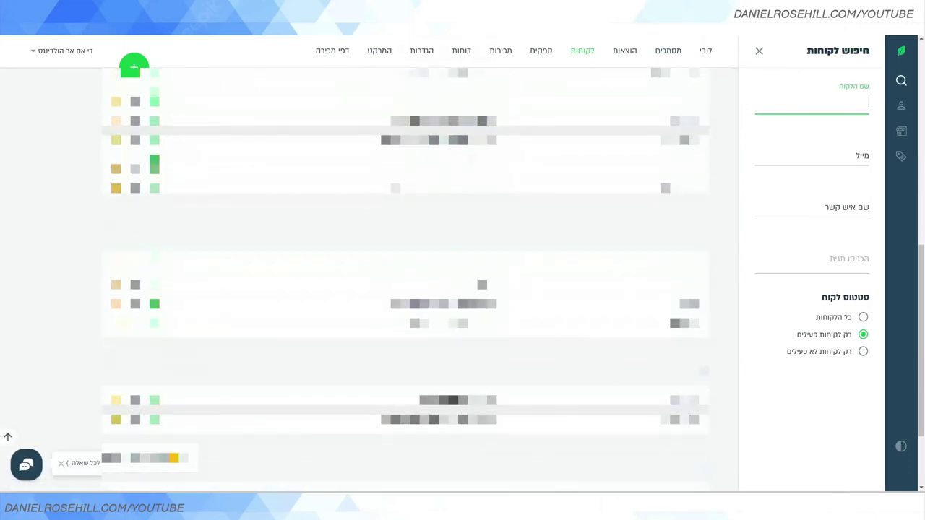
{"action": "left_click", "coordinate": [154, 224]}
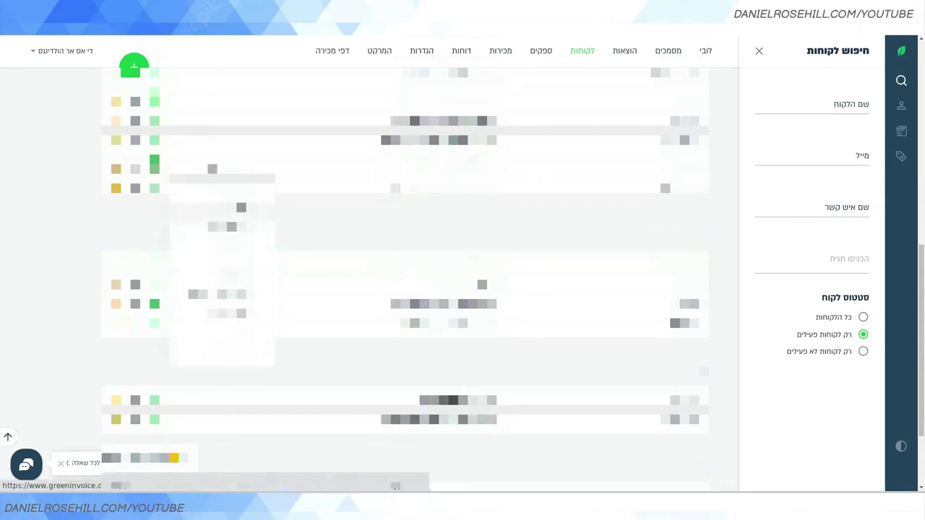
{"action": "left_click", "coordinate": [222, 352]}
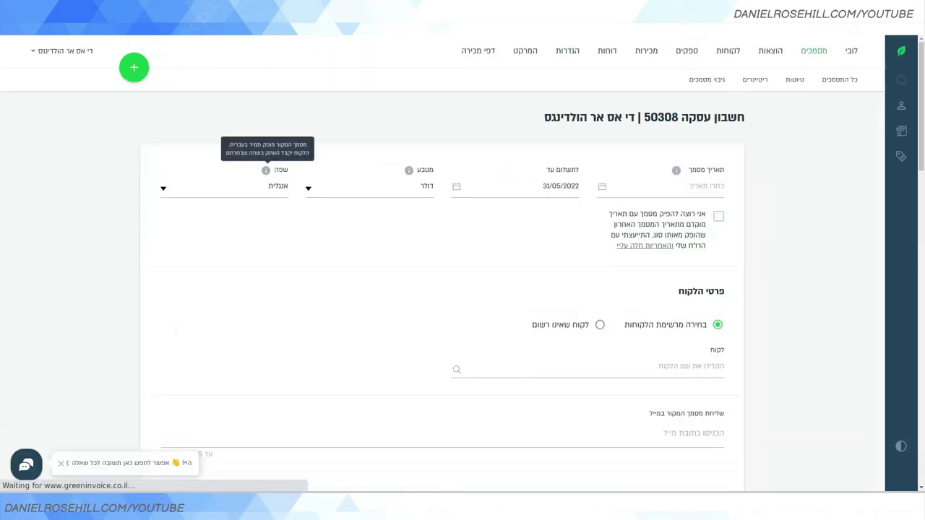
{"action": "key", "text": "Escape"}
Add a 'Demo services' line item with a unit price of 10.
{"action": "scroll", "coordinate": [462, 289], "scroll_direction": "down", "scroll_amount": 8}
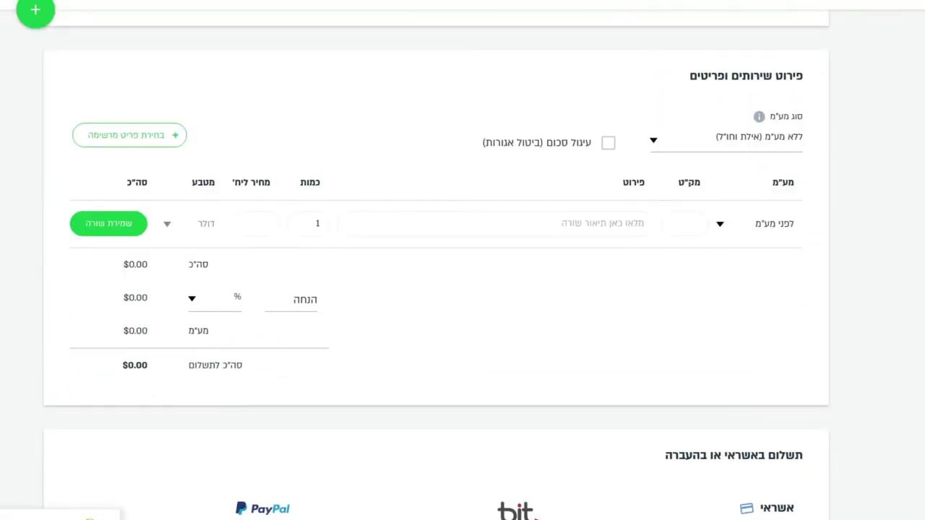
{"action": "left_click", "coordinate": [633, 223]}
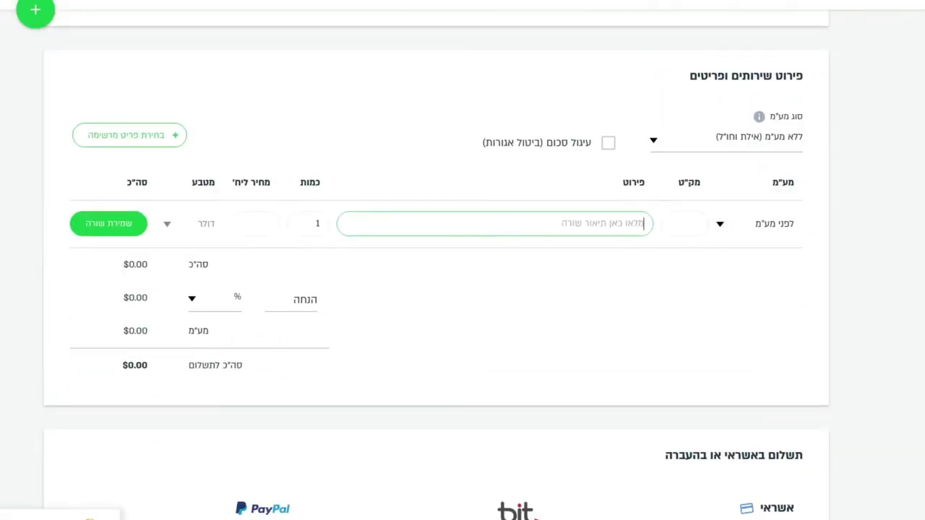
{"action": "type", "text": "pemo"}
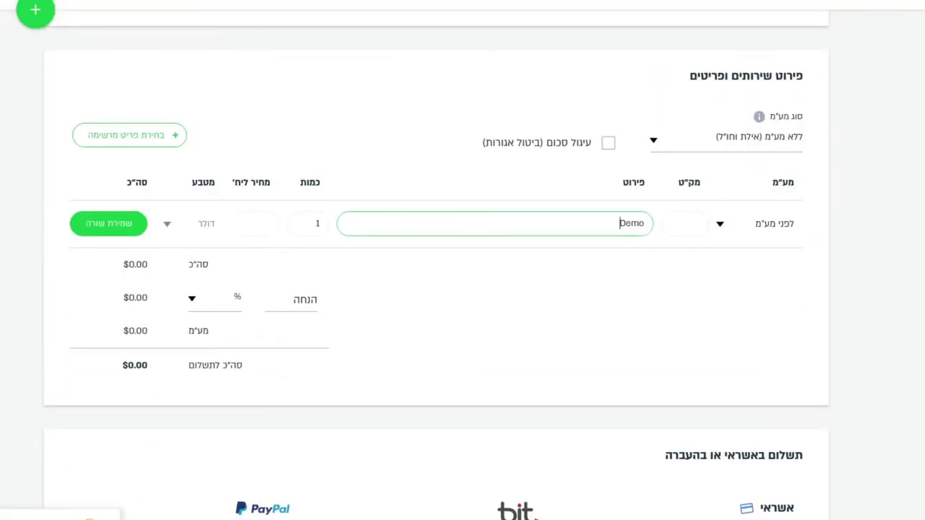
{"action": "type", "text": " services"}
{"action": "left_click", "coordinate": [255, 223]}
{"action": "type", "text": "10"}
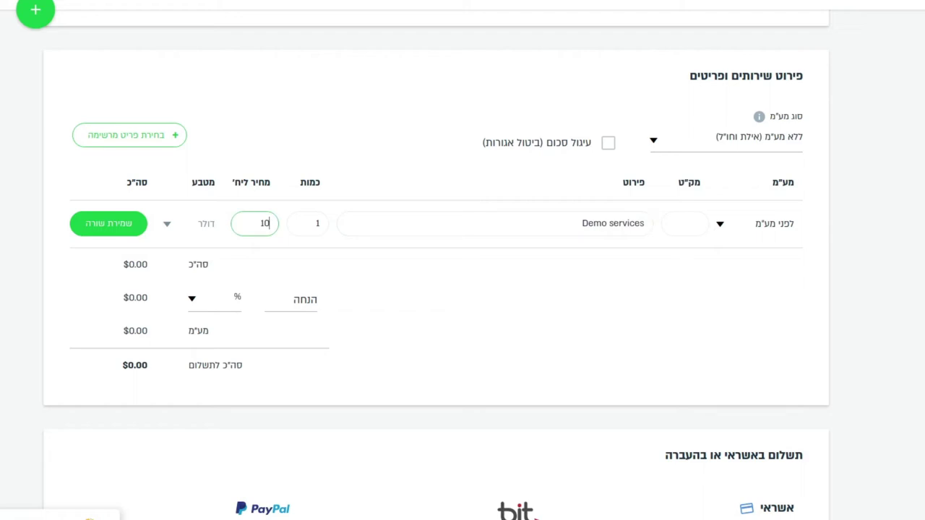
Tick the PayPal account checkbox in the תשלום באשראי או בהעברה section.
{"action": "scroll", "coordinate": [462, 289], "scroll_direction": "down", "scroll_amount": 5}
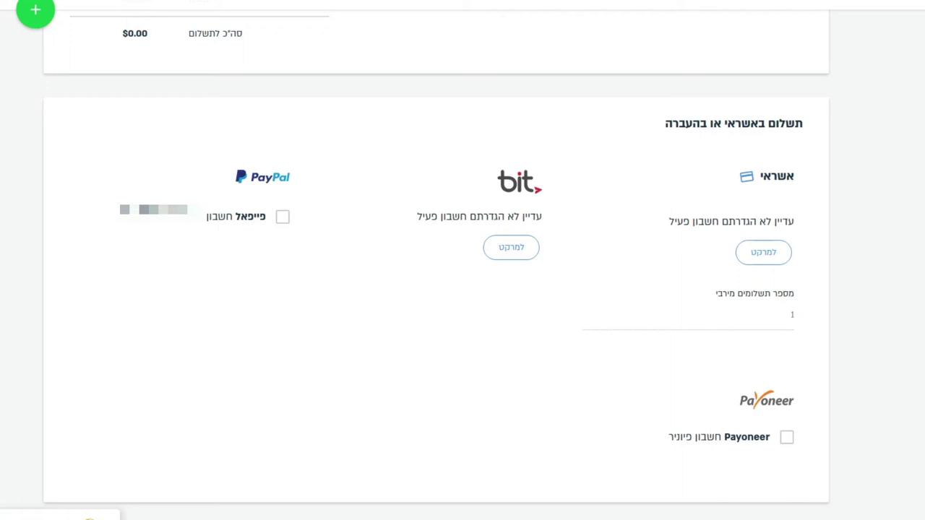
{"action": "left_click", "coordinate": [283, 217]}
{"action": "scroll", "coordinate": [462, 289], "scroll_direction": "down", "scroll_amount": 6}
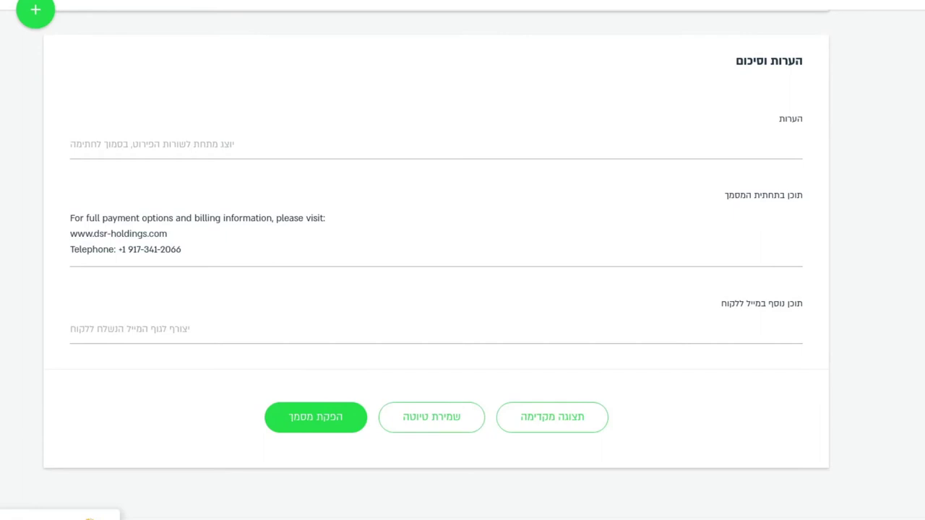
Issue the $10.00 deal invoice and confirm the issue dialog.
{"action": "left_click", "coordinate": [316, 417]}
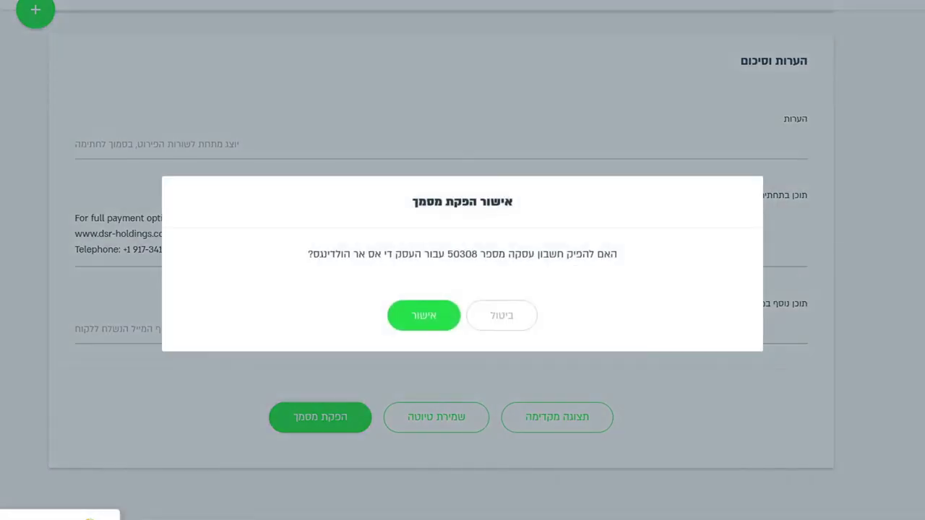
{"action": "key", "text": "Return"}
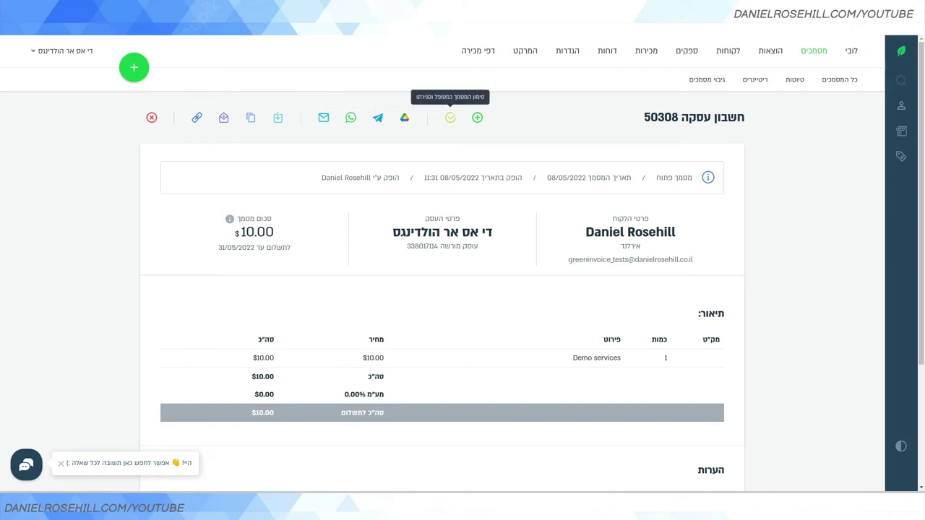
Check the new-document options and linked documents for invoice 50308, closing both without changes.
{"action": "left_click", "coordinate": [477, 117]}
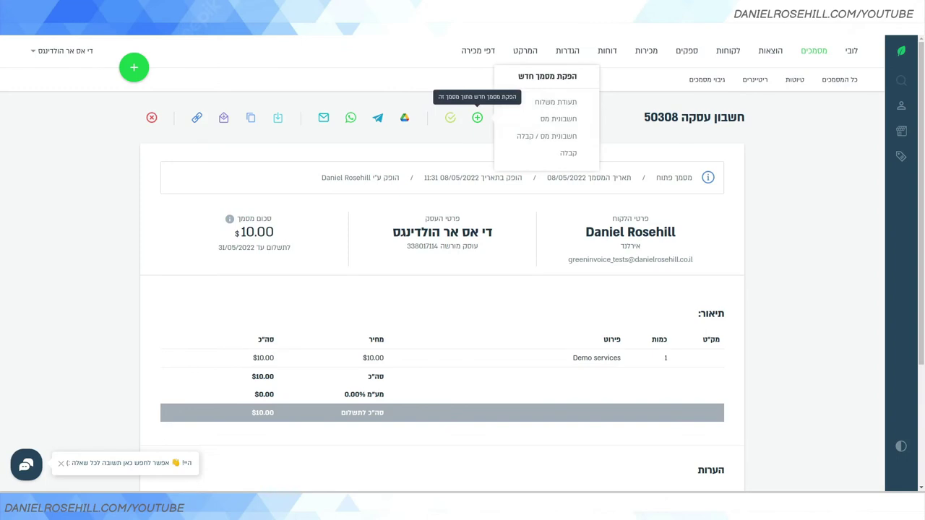
{"action": "left_click", "coordinate": [546, 136]}
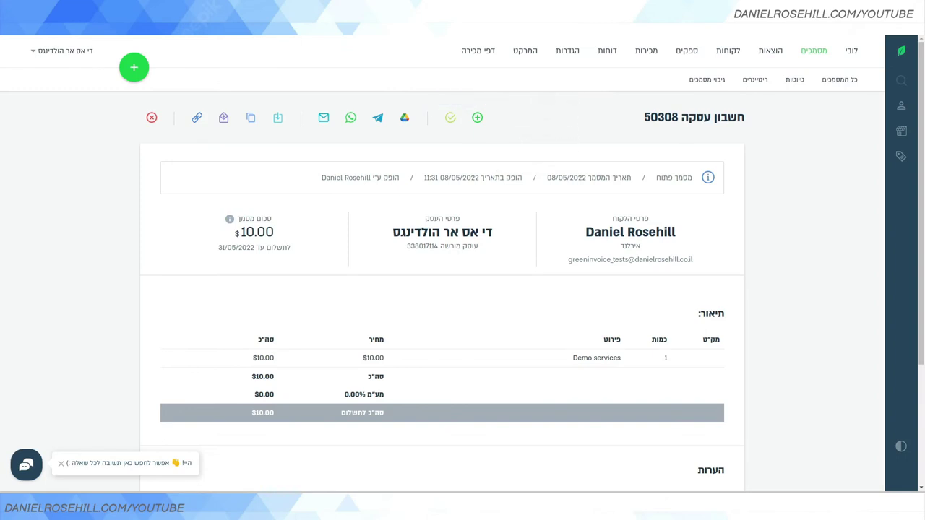
{"action": "left_click", "coordinate": [197, 117]}
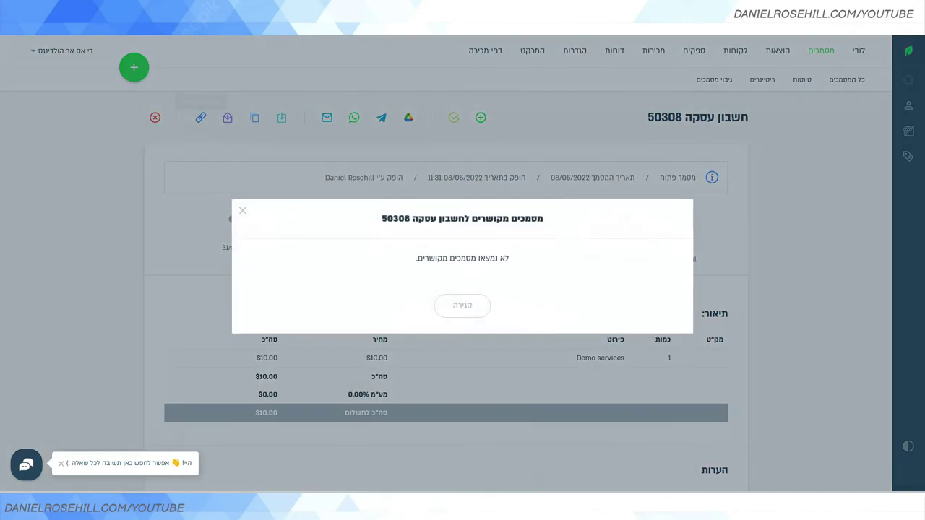
{"action": "left_click", "coordinate": [243, 211]}
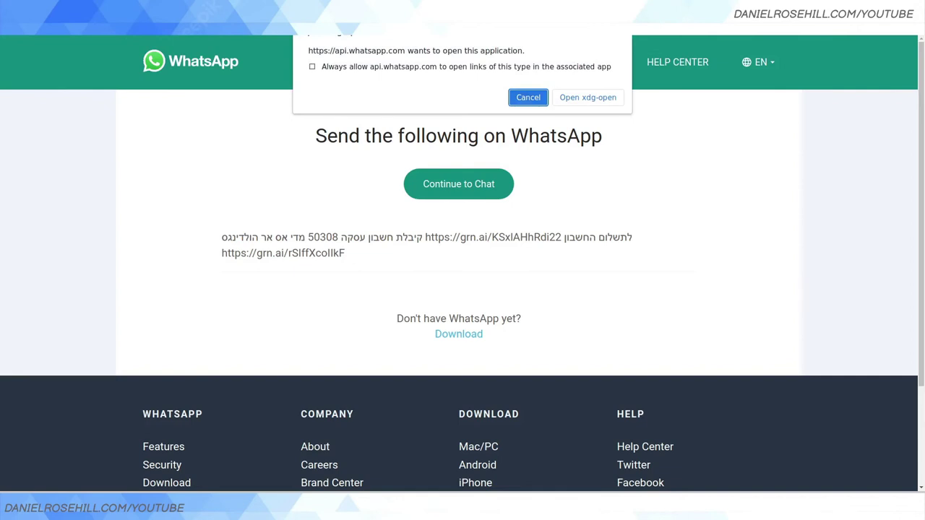
Decline the xdg-open prompt and open both shared grn.ai invoice links via Go to….
{"action": "key", "text": "Escape"}
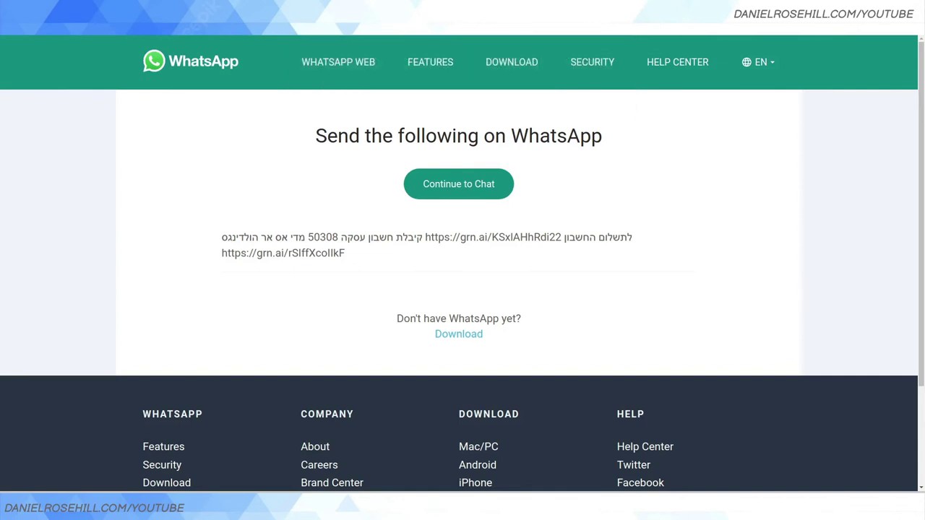
{"action": "left_click_drag", "start_coordinate": [425, 237], "coordinate": [562, 237]}
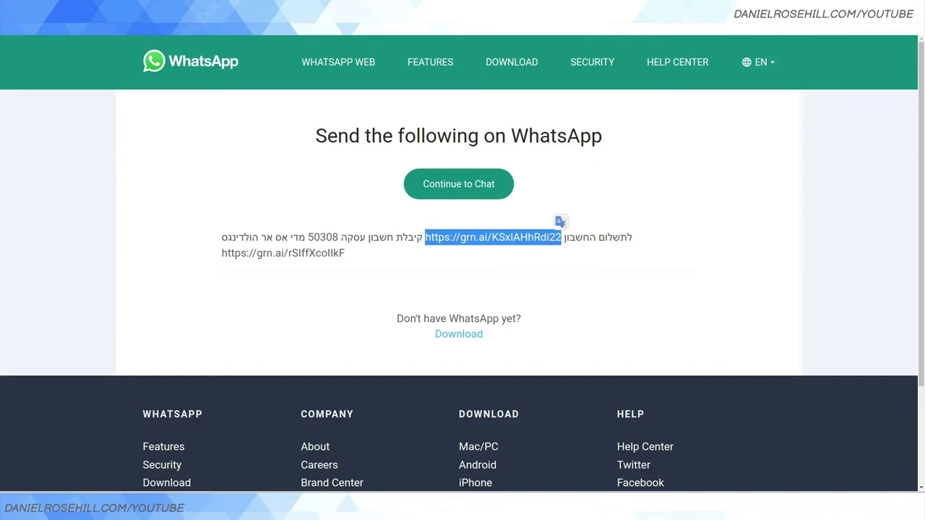
{"action": "right_click", "coordinate": [451, 238]}
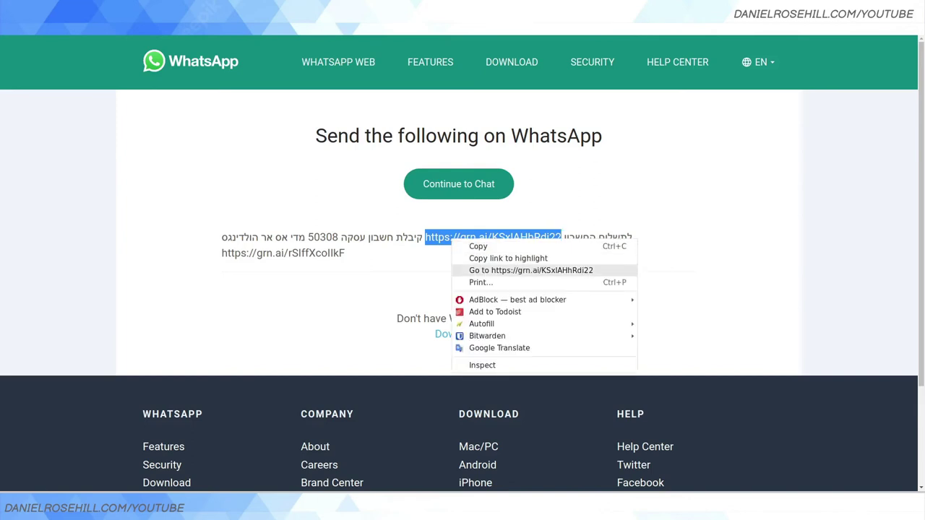
{"action": "left_click", "coordinate": [477, 268]}
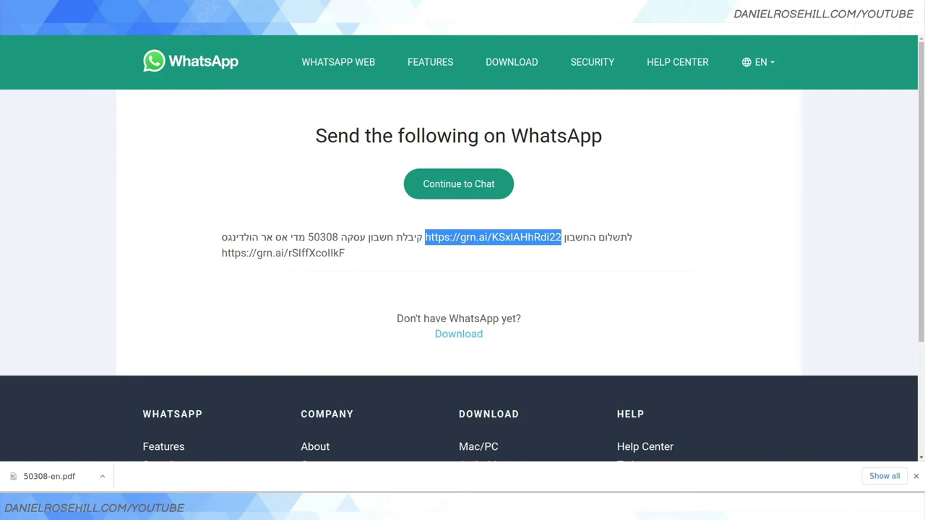
{"action": "left_click_drag", "start_coordinate": [222, 253], "coordinate": [345, 253]}
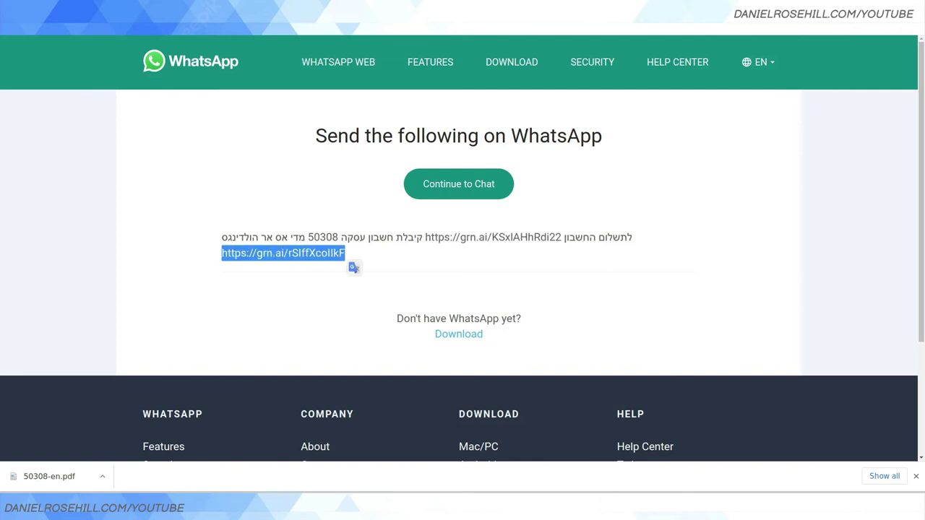
{"action": "right_click", "coordinate": [307, 252]}
{"action": "left_click", "coordinate": [380, 281]}
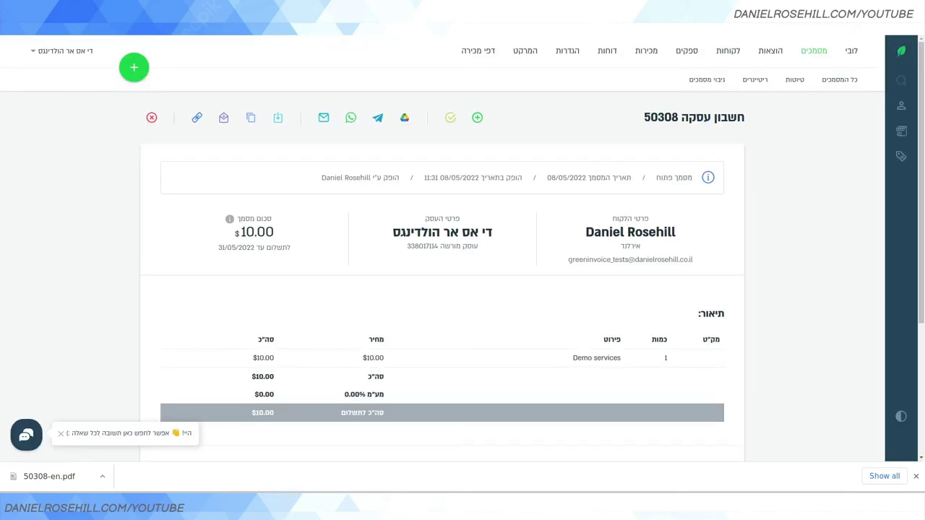
Open and cancel the e-mail send form, then share invoice 50308 via WhatsApp.
{"action": "scroll", "coordinate": [442, 289], "scroll_direction": "down", "scroll_amount": 2}
{"action": "scroll", "coordinate": [442, 289], "scroll_direction": "up", "scroll_amount": 2}
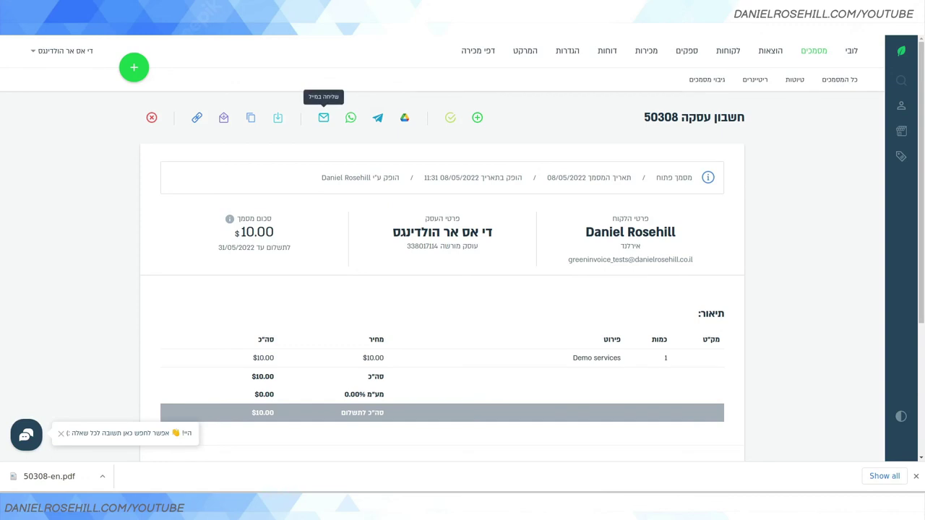
{"action": "left_click", "coordinate": [323, 117]}
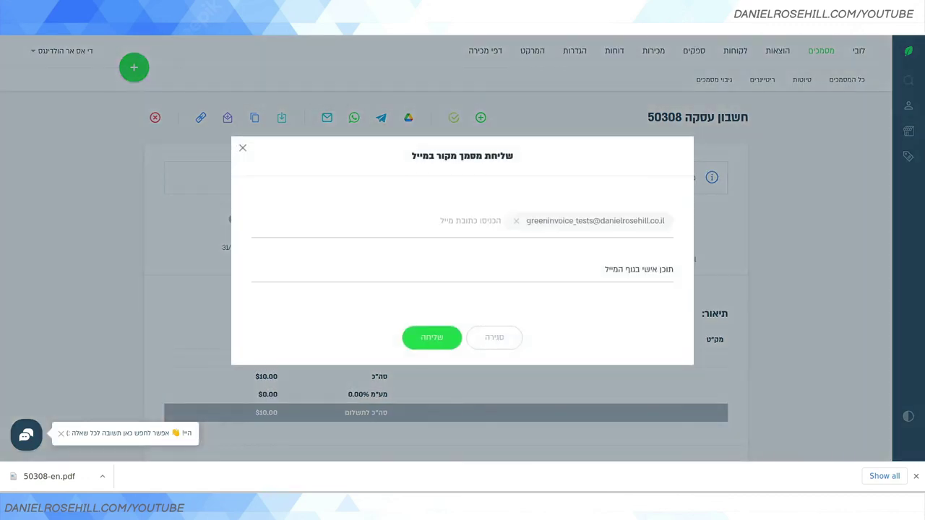
{"action": "left_click", "coordinate": [243, 147]}
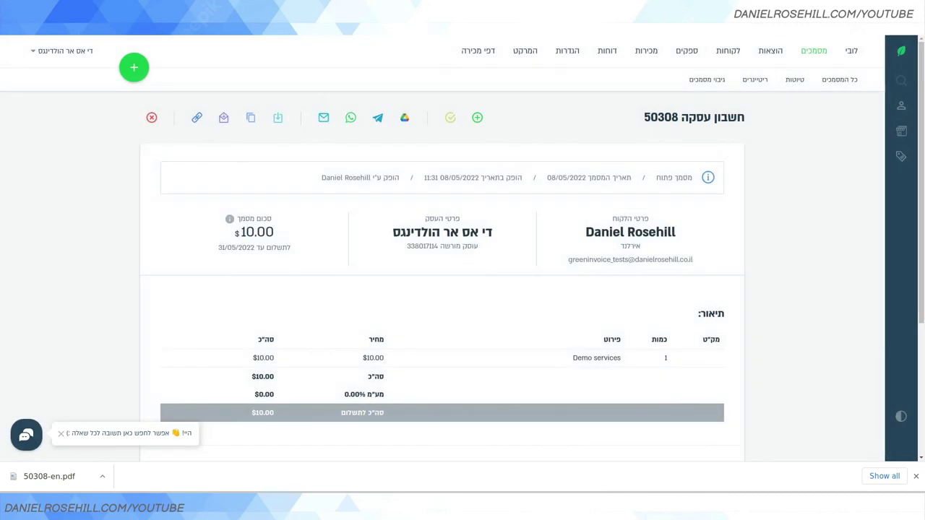
{"action": "left_click", "coordinate": [351, 117]}
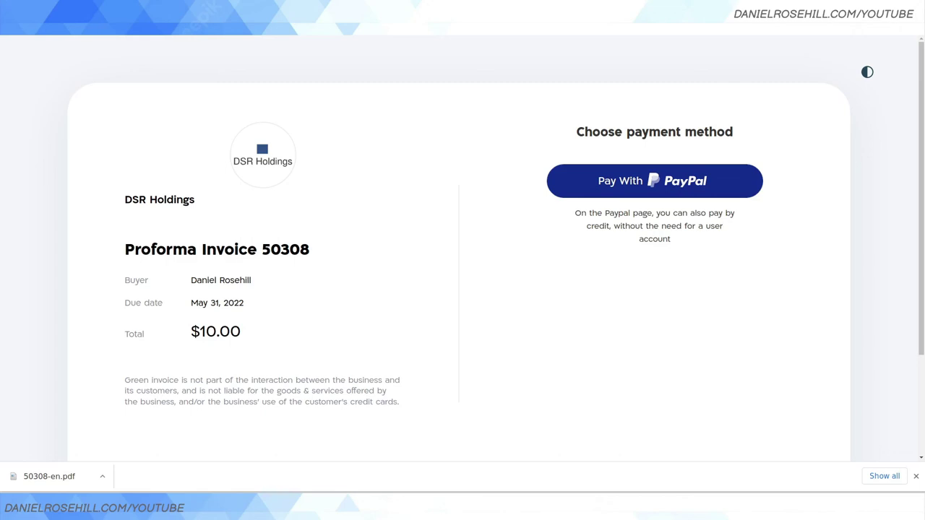
Highlight the Proforma Invoice 50308 heading, buyer, due date and $10.00 total.
{"action": "left_click_drag", "start_coordinate": [125, 249], "coordinate": [309, 249]}
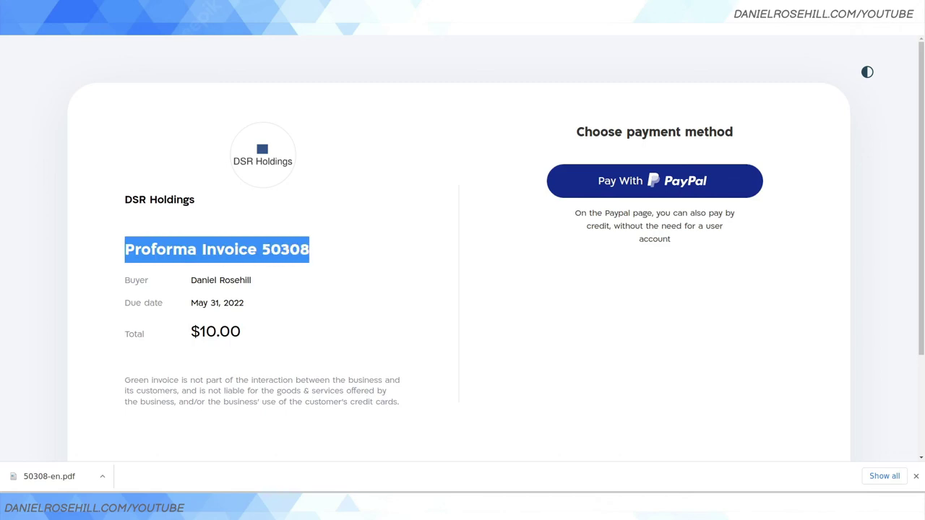
{"action": "left_click_drag", "start_coordinate": [191, 280], "coordinate": [251, 279]}
{"action": "left_click_drag", "start_coordinate": [191, 303], "coordinate": [243, 303]}
{"action": "left_click_drag", "start_coordinate": [125, 333], "coordinate": [240, 332]}
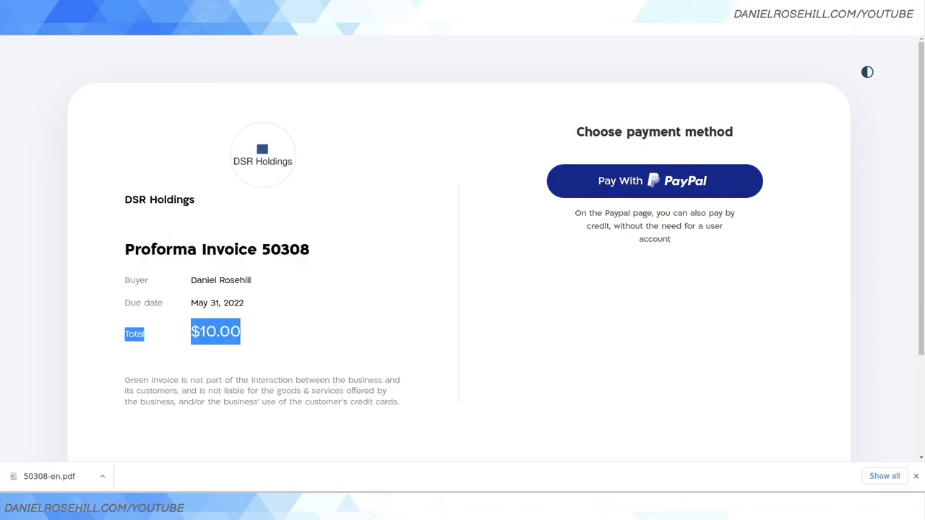